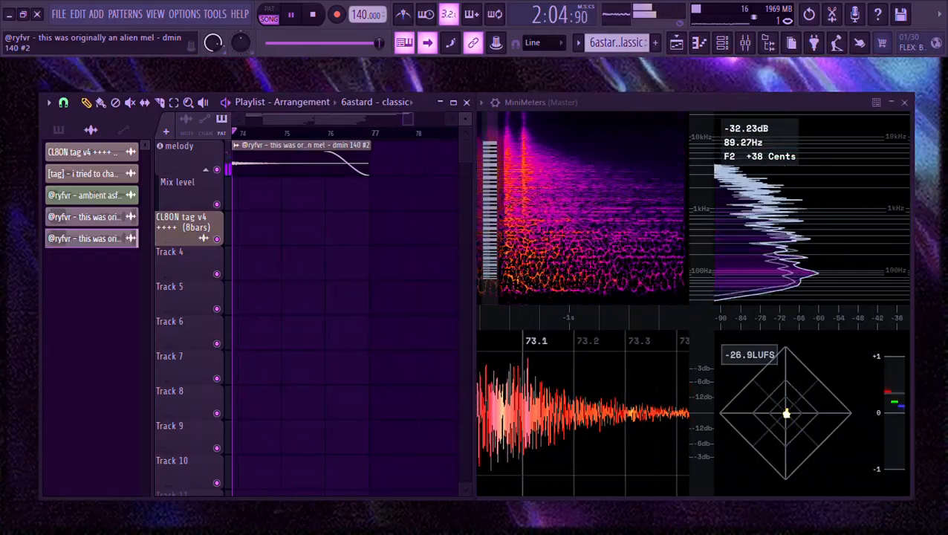
- Audition the "this was originally an alien mel - dmin 140" loop from the DARKSPACE HALLOWEEN KIT and inspect the melody clip's pitch setting
key("space")
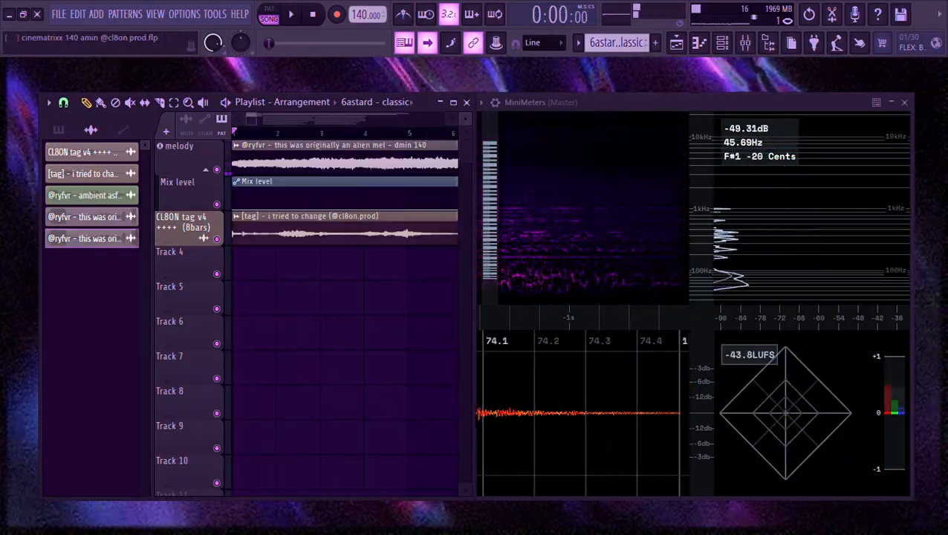
left_click(769, 43)
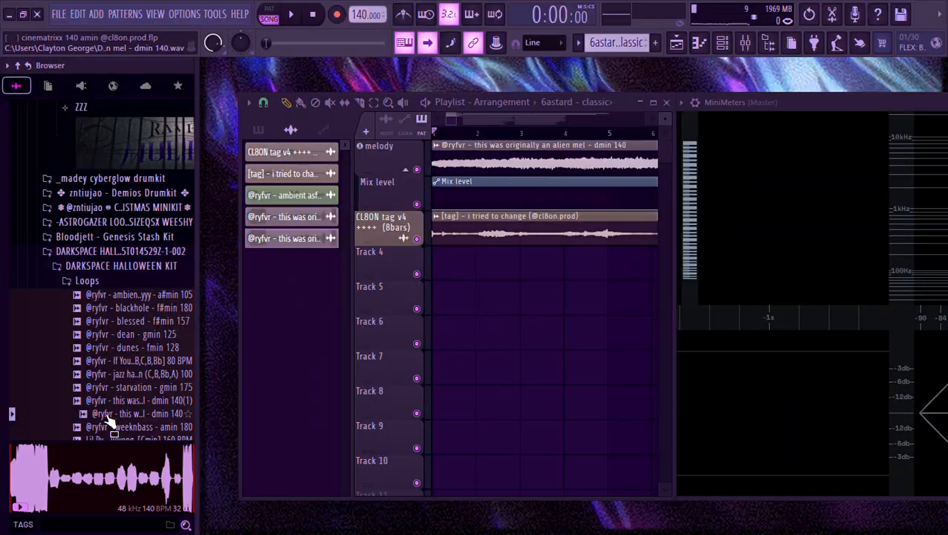
left_click(106, 416)
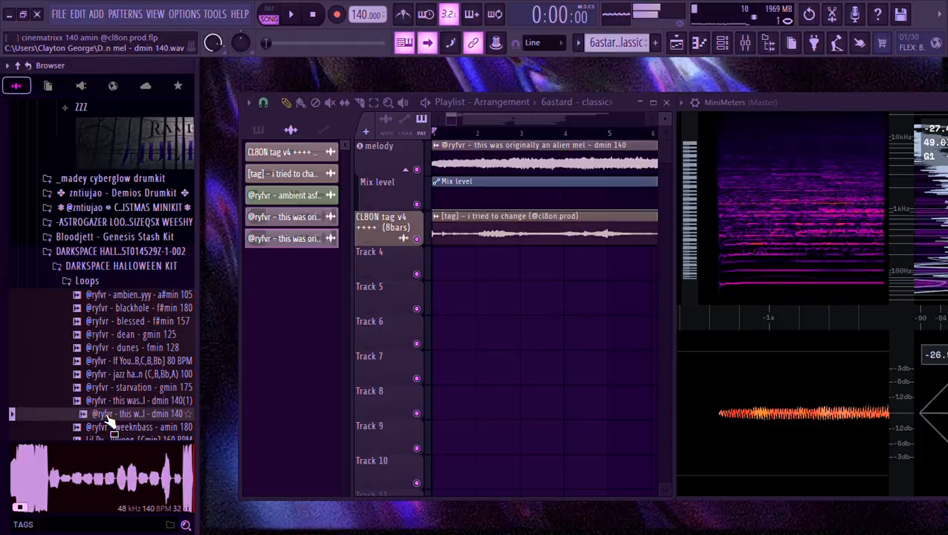
double_click(528, 167)
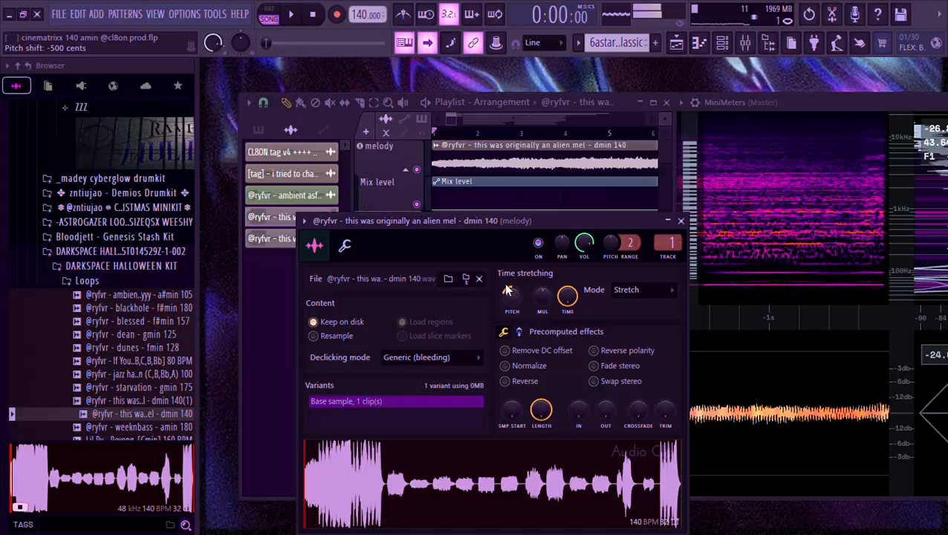
- Inspect the Fruity Parametric EQ 2 on the melody track in the mixer
left_click(745, 43)
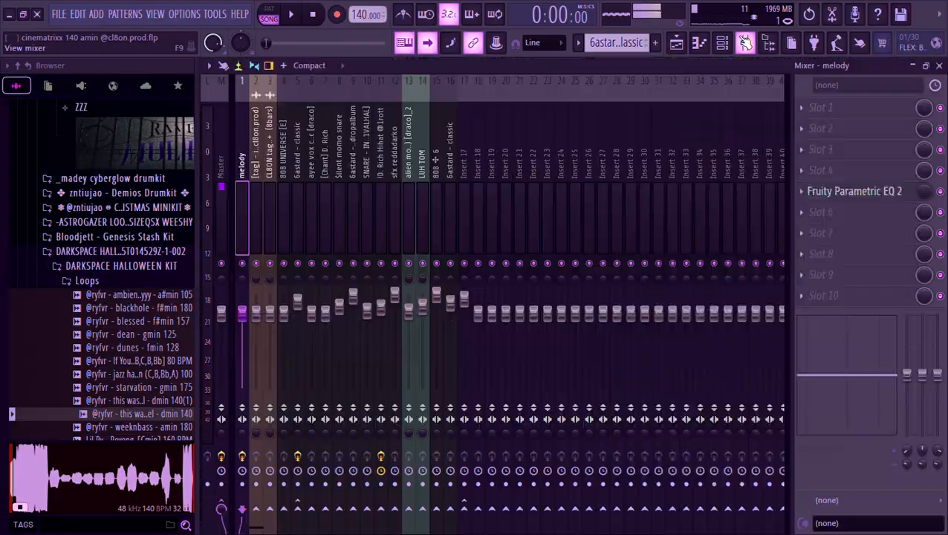
left_click(870, 193)
left_click(870, 193)
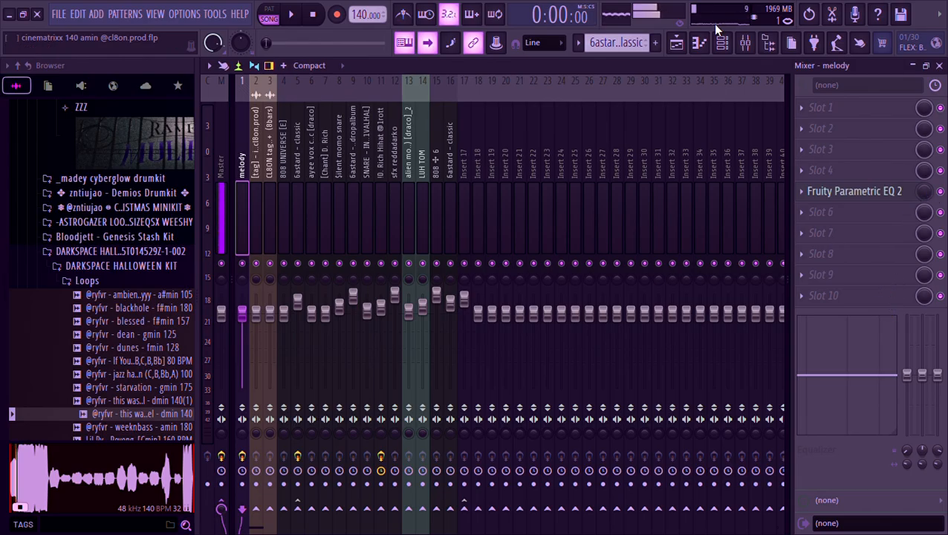
- Examine the whole arrangement in the maximized playlist and hide the browser
left_click(685, 43)
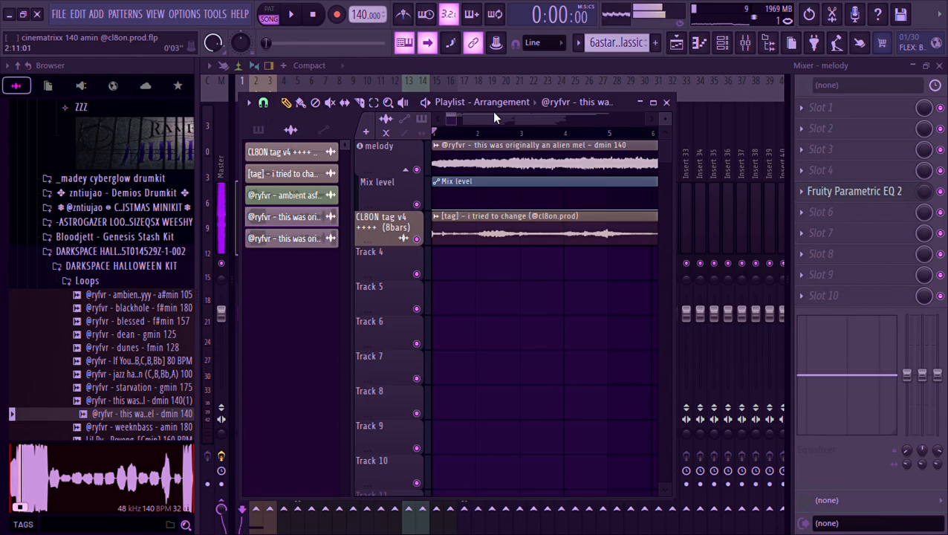
double_click(413, 106)
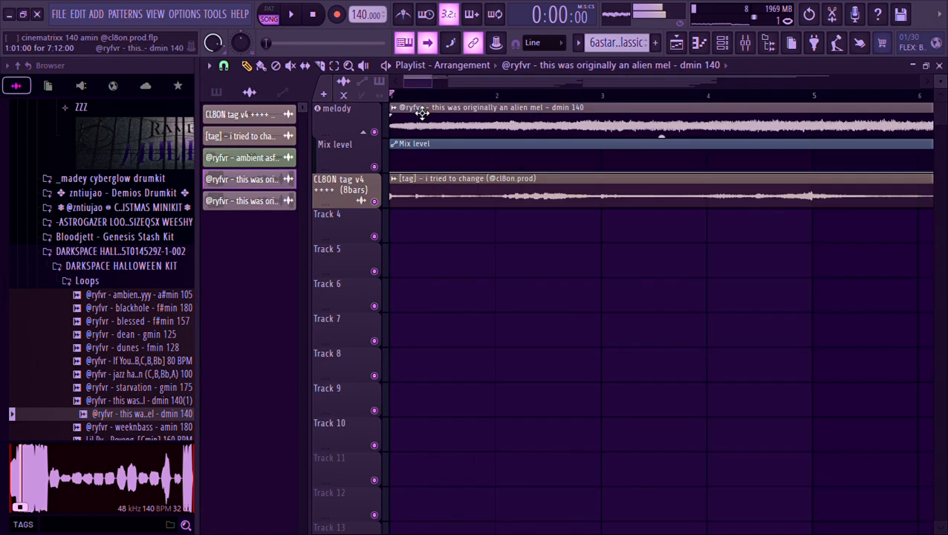
left_click_drag(438, 87, 858, 83)
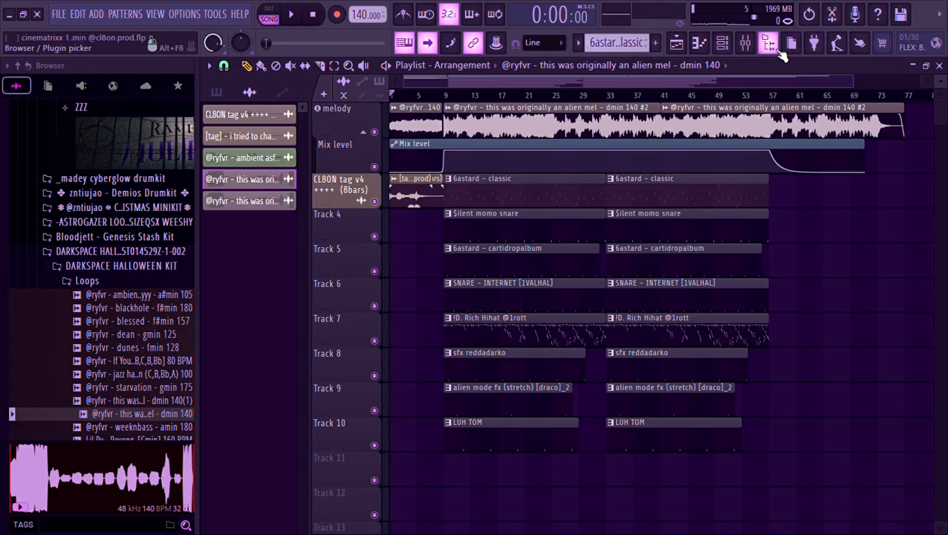
left_click(779, 52)
- Play the 6astard - classic pattern in pattern mode with the 6astard - classic channel's notes shown in the piano roll
key("F7")
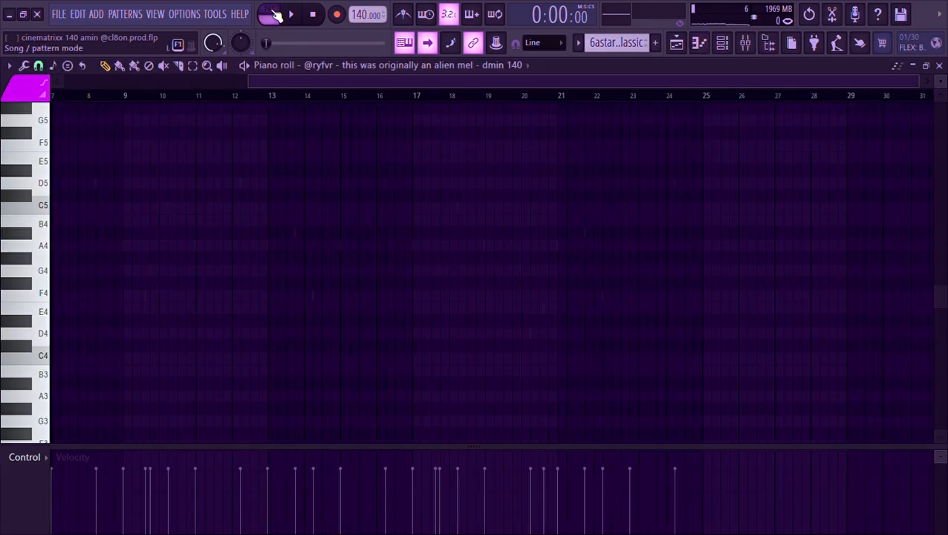
left_click_drag(125, 77, 67, 78)
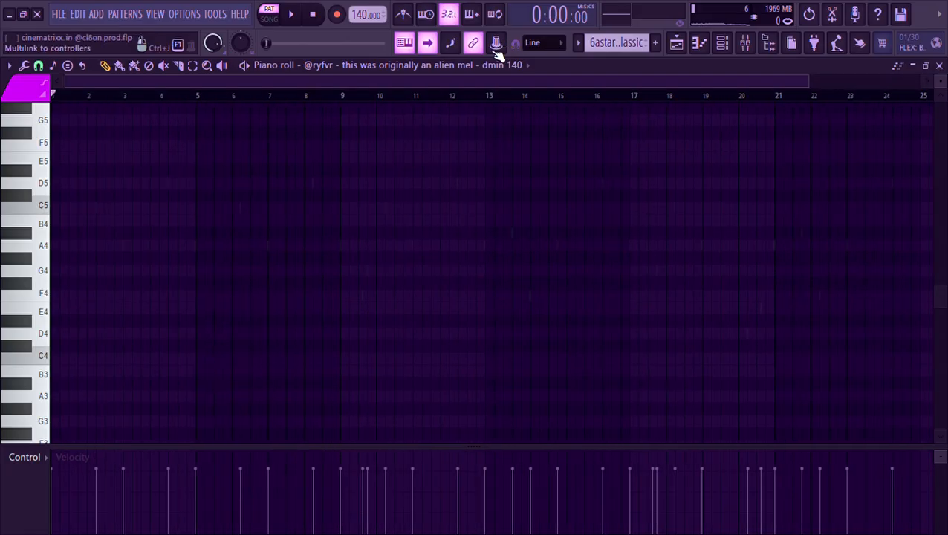
left_click(397, 246)
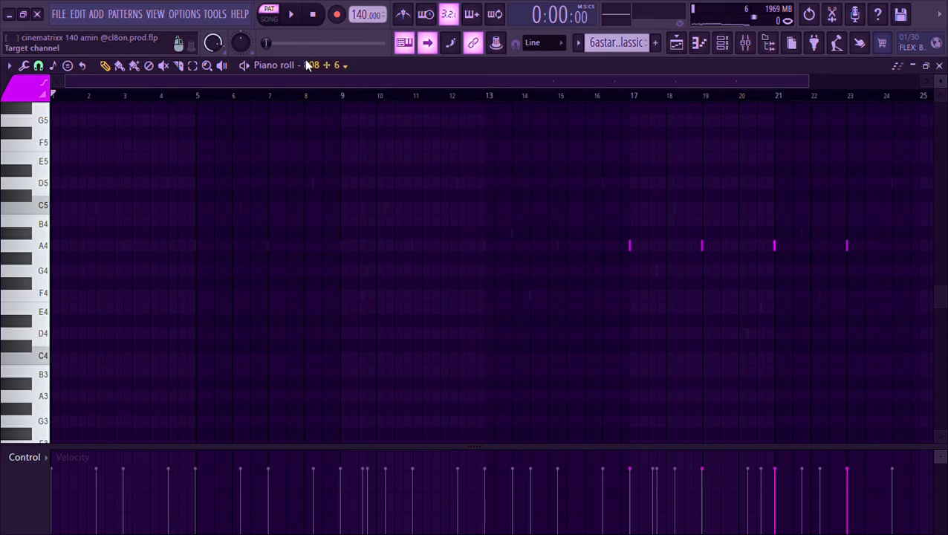
left_click(395, 347)
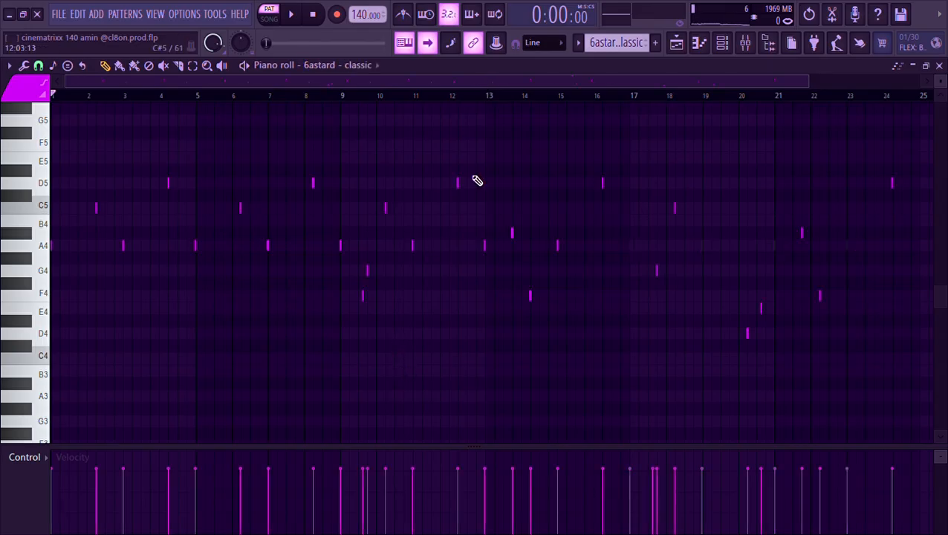
left_click_drag(817, 88, 862, 88)
key("space")
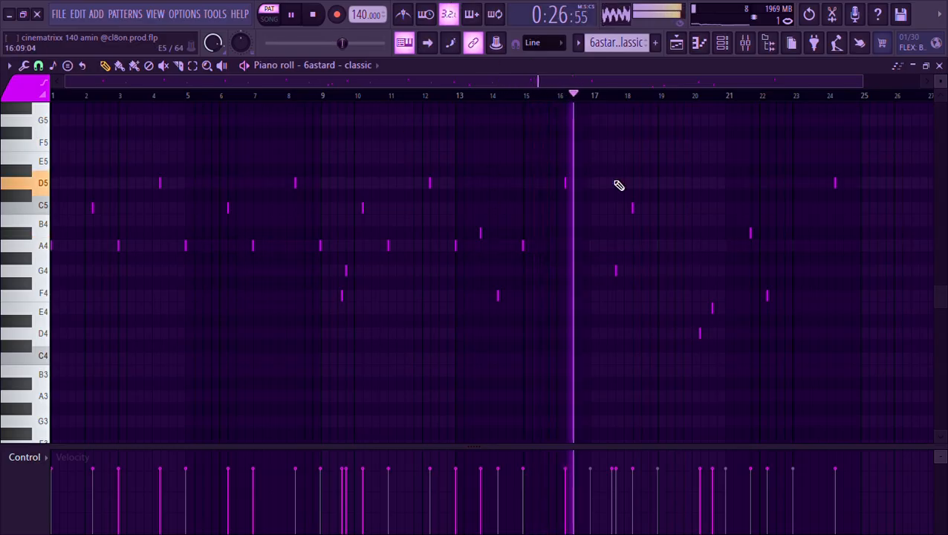
- Switch the piano roll to the 808 channel to examine its notes in the same pattern, and stop playback
right_click(592, 245)
right_click(592, 245)
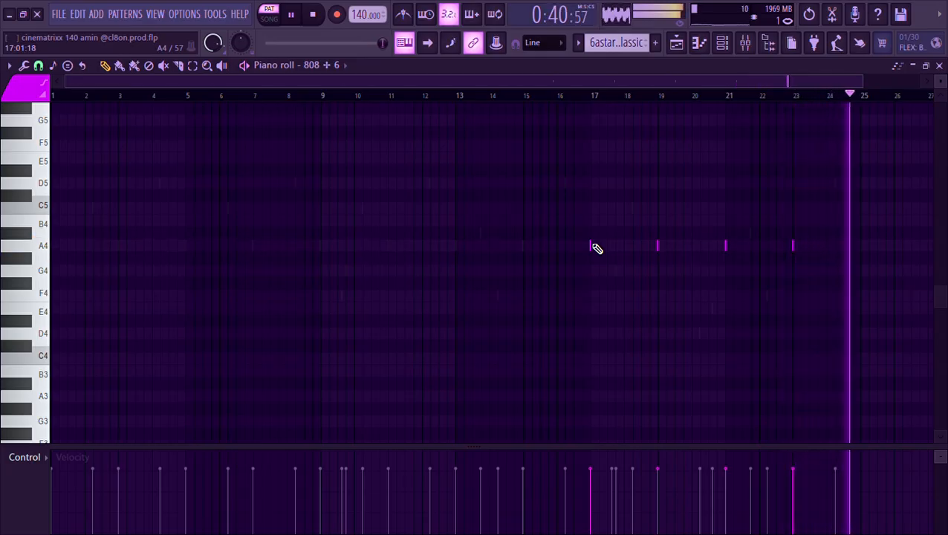
key("space")
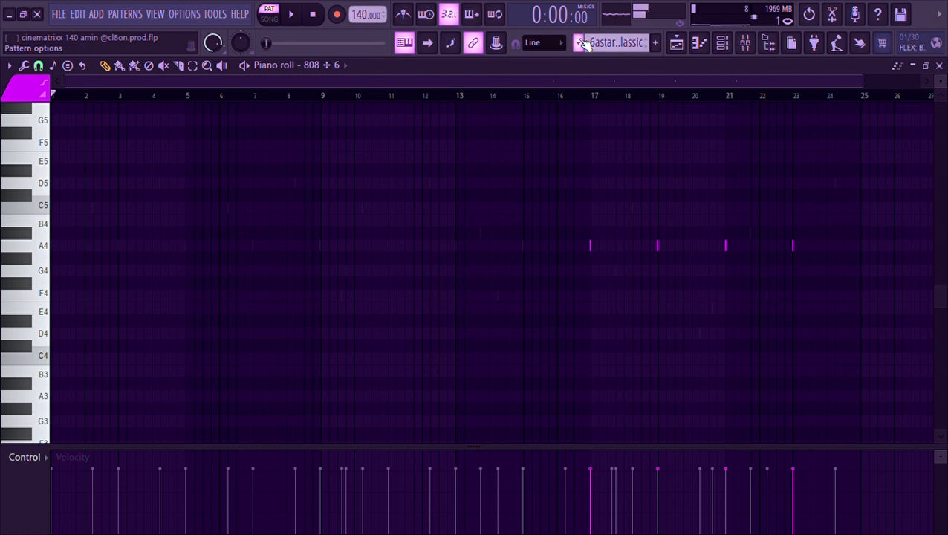
- Audition the $ilent momo snare pattern and examine its notes in the piano roll
key("Up")
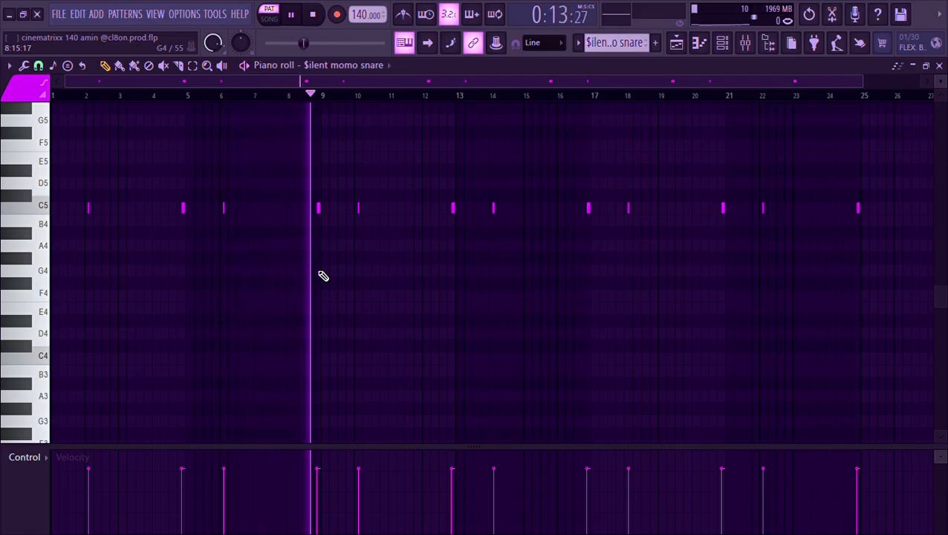
key("space")
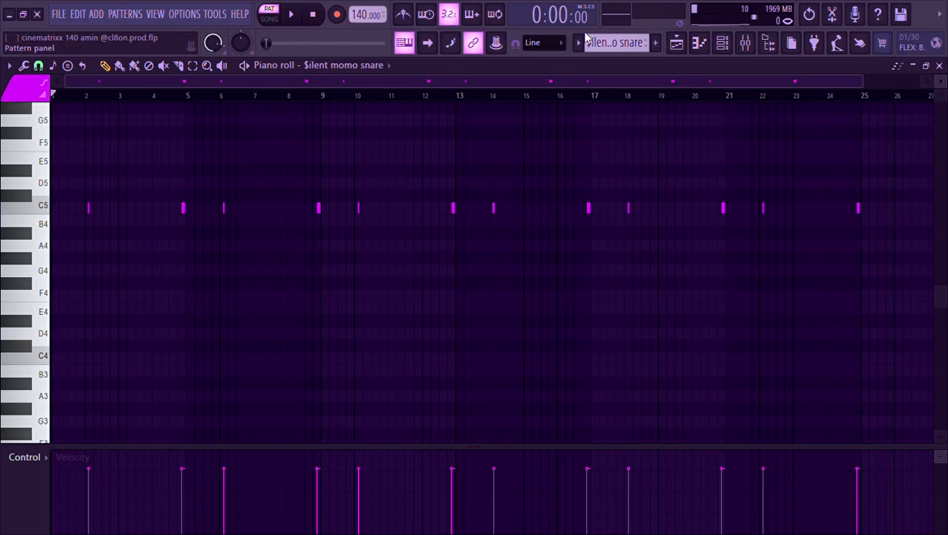
- Audition the 6astard - cartidropalbum pattern and examine its notes in the piano roll
left_click(676, 82)
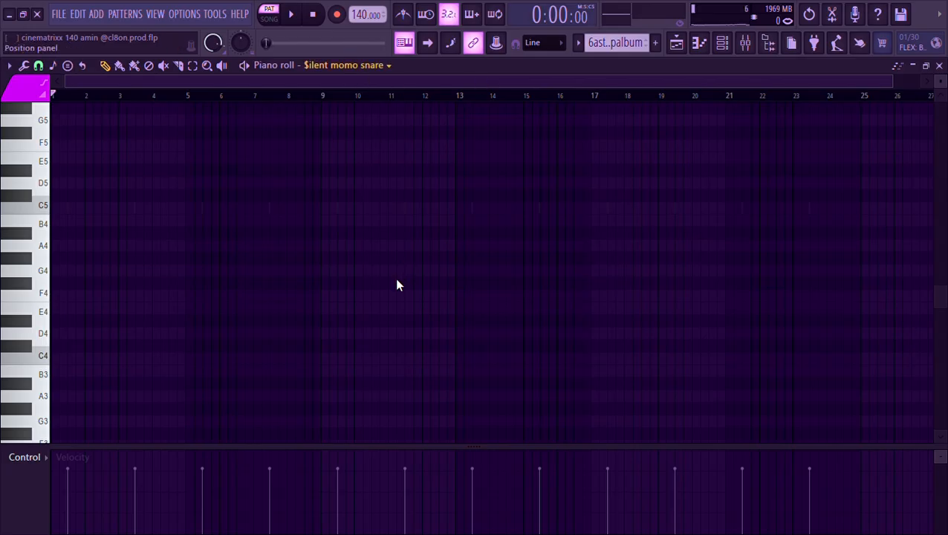
key("space")
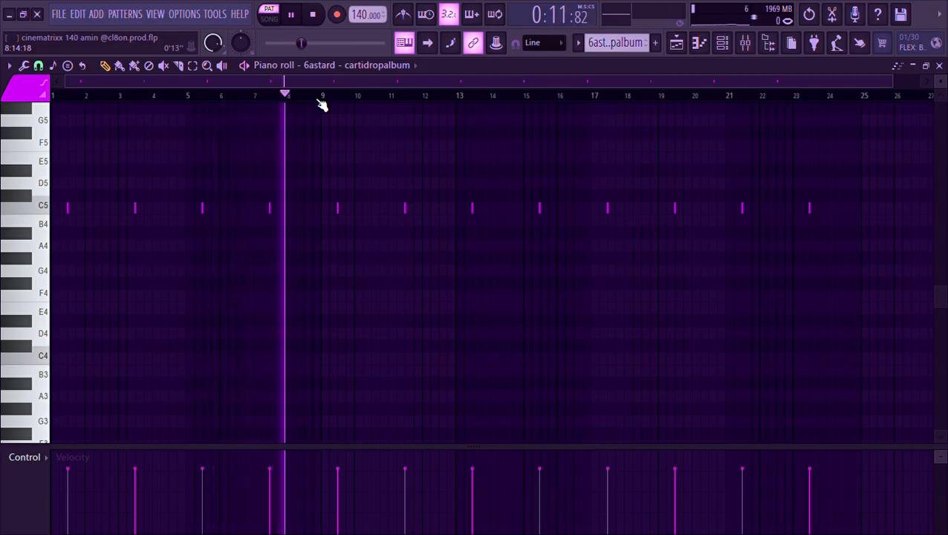
key("space")
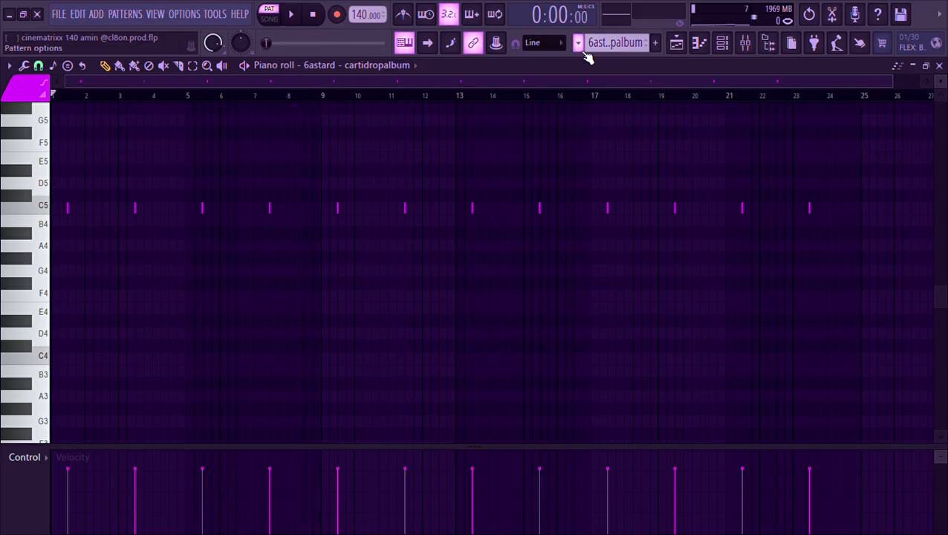
- Audition the SNARE - INTERNET [1VALHAL] pattern and examine its notes in the piano roll
left_click(693, 110)
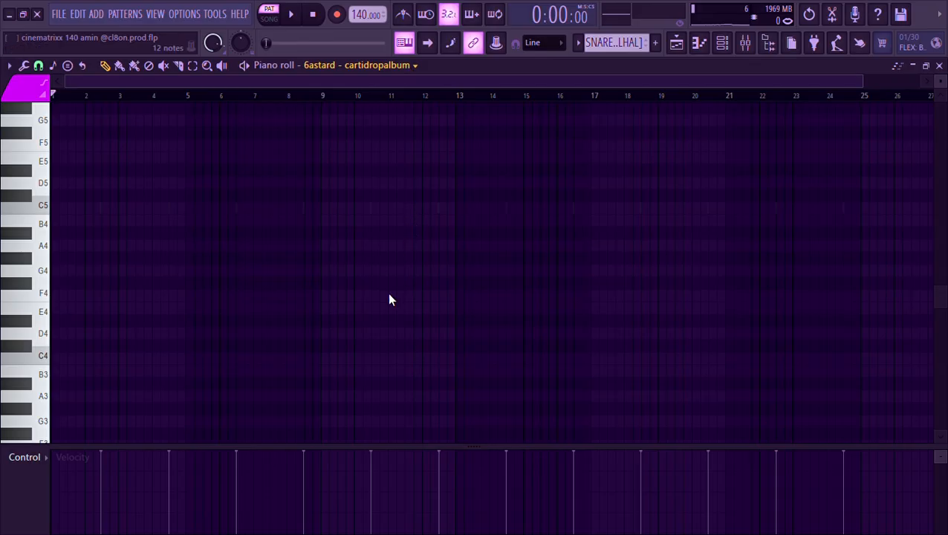
key("space")
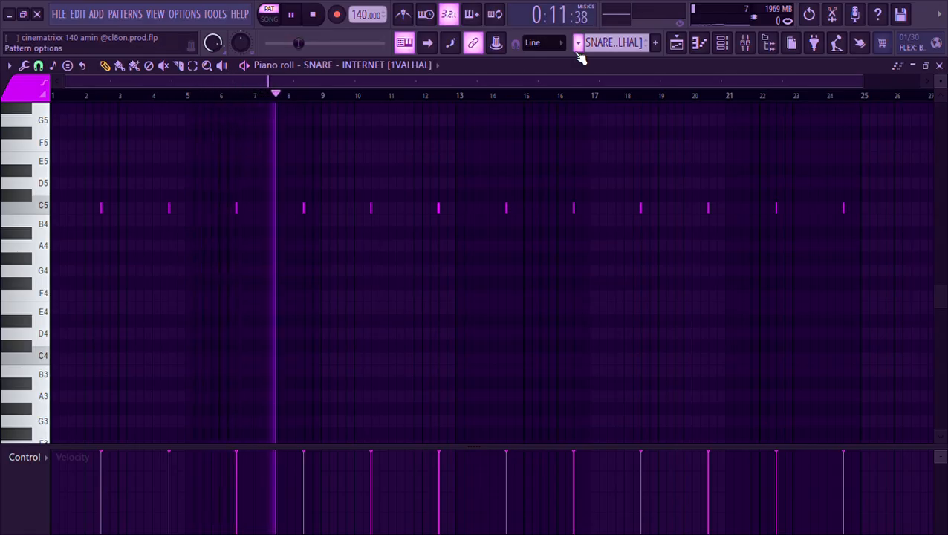
key("space")
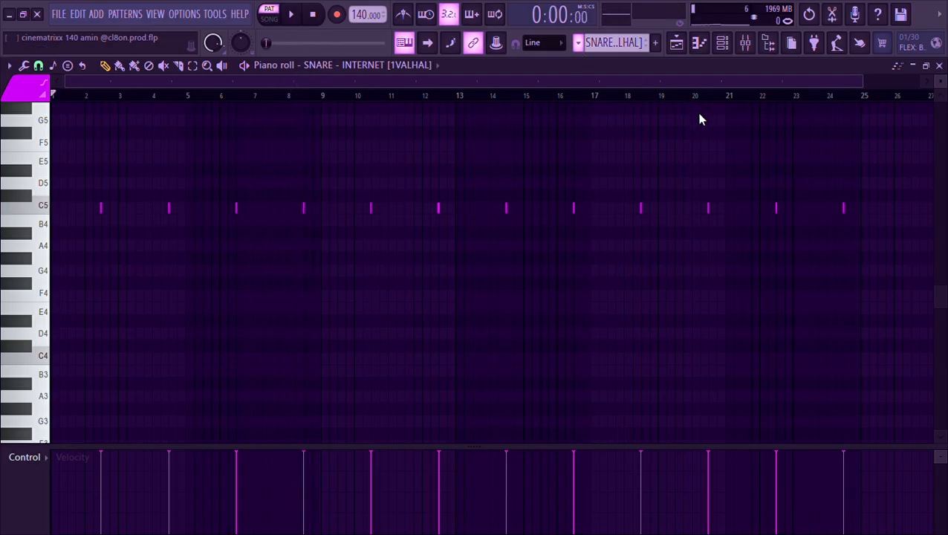
- Examine the full note range of the hi-hat pattern in the piano roll and start playing it
left_click(699, 115)
right_click(405, 210)
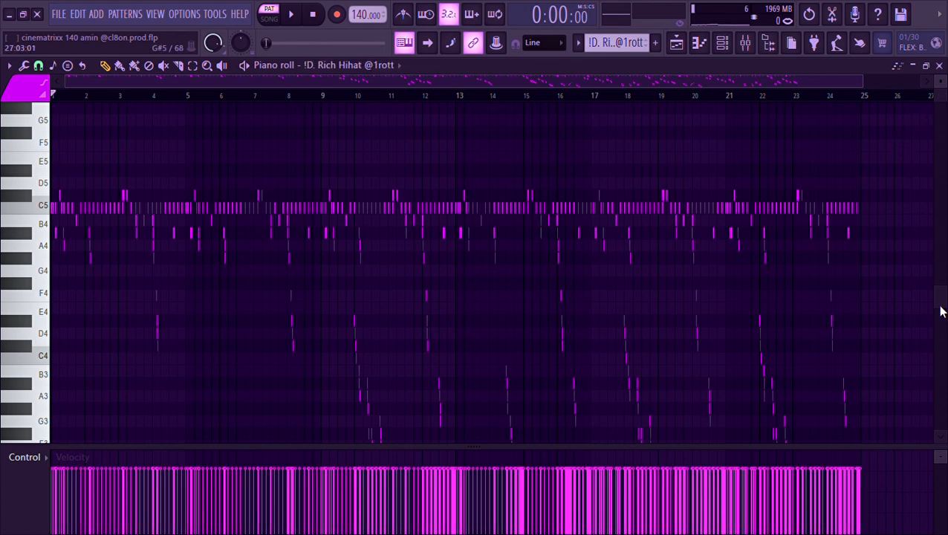
left_click_drag(942, 308, 943, 327)
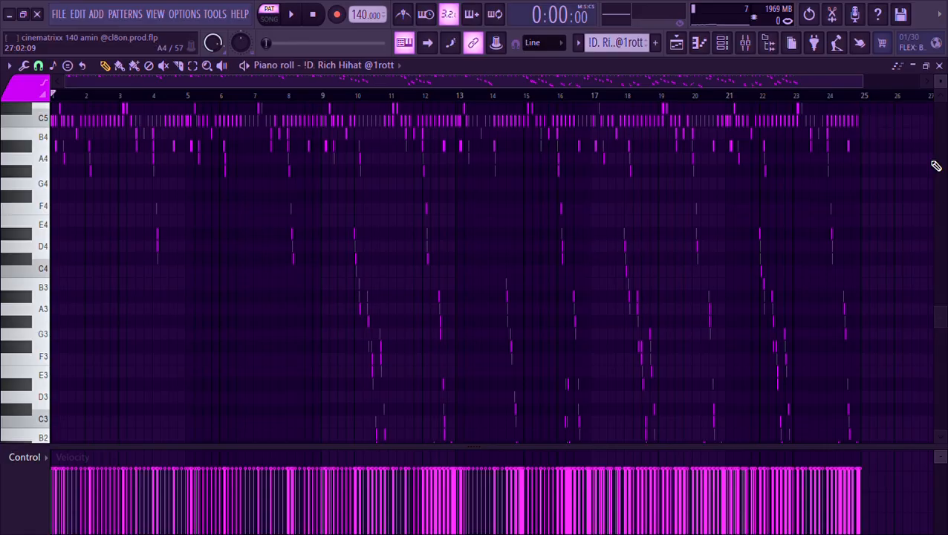
scroll(26, 297, "down", 5)
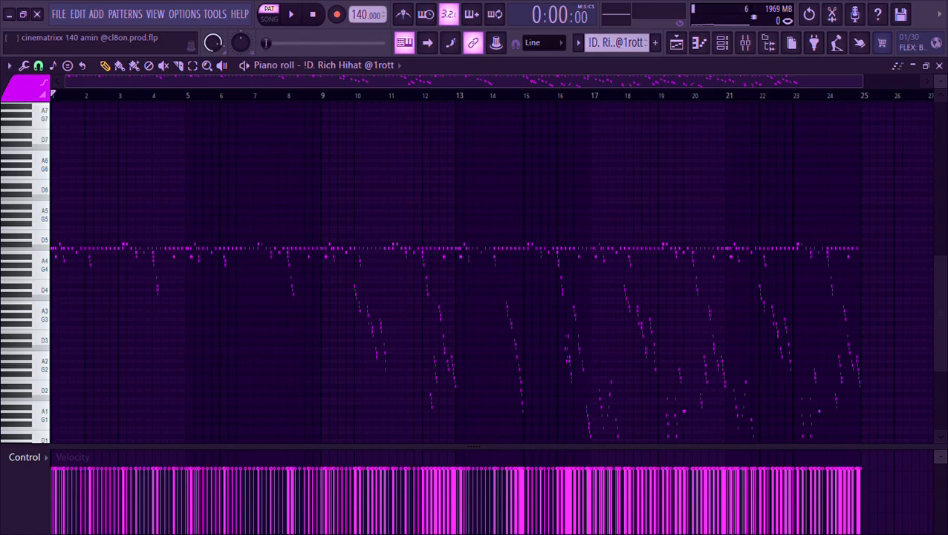
scroll(472, 273, "down", 3)
key("space")
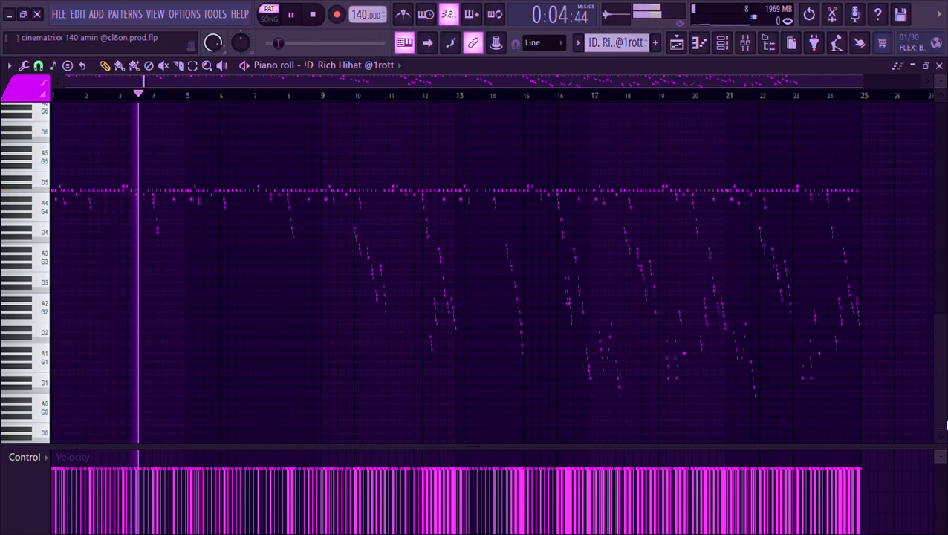
- Inspect Fruity Limiter, Fruity Delay 3 and Fruity Reeverb 2 on the hi-hat mixer track, return to its notes and stop playback
left_click(746, 42)
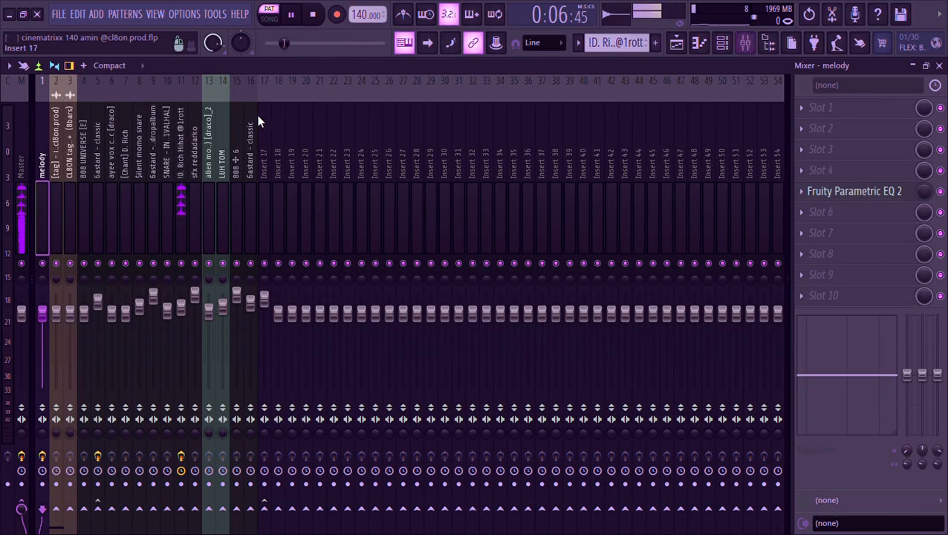
left_click(182, 144)
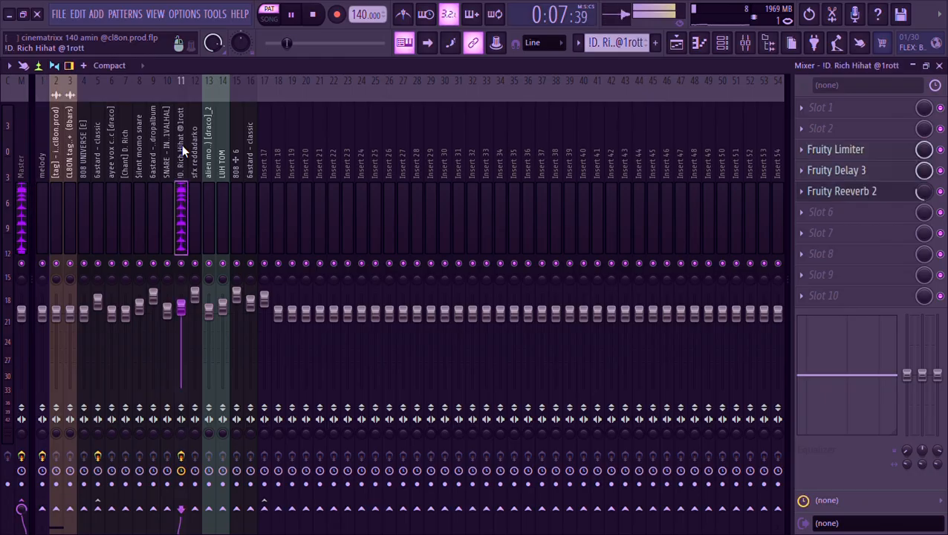
left_click(859, 154)
left_click(861, 159)
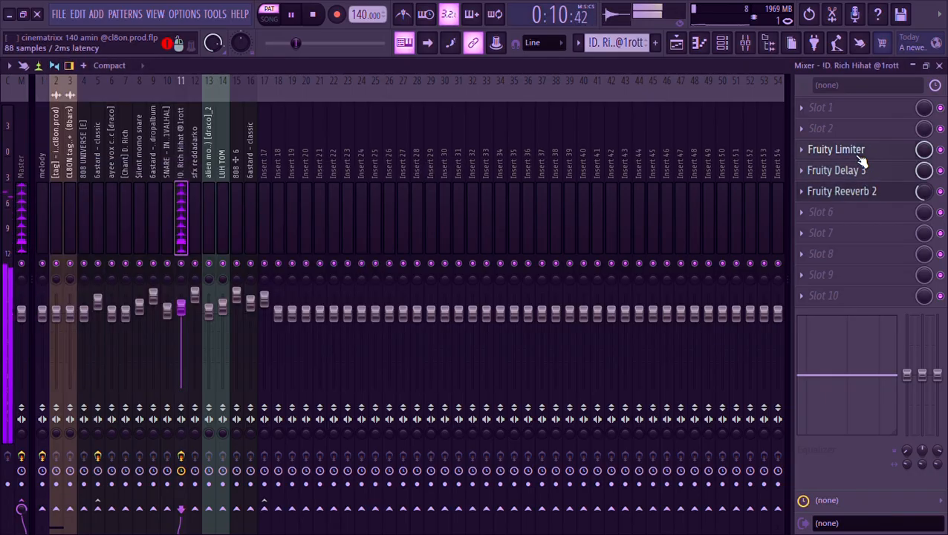
left_click(862, 171)
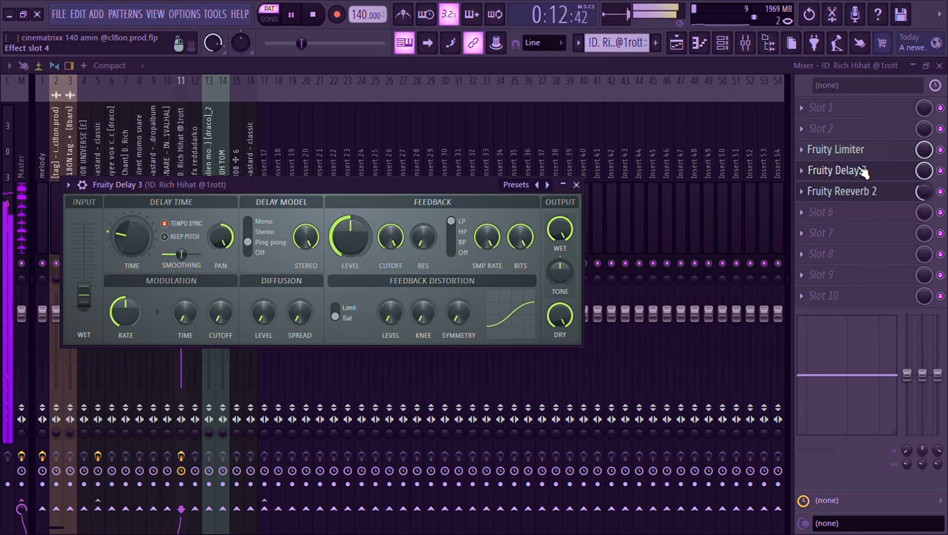
left_click(863, 171)
left_click(863, 192)
left_click(863, 191)
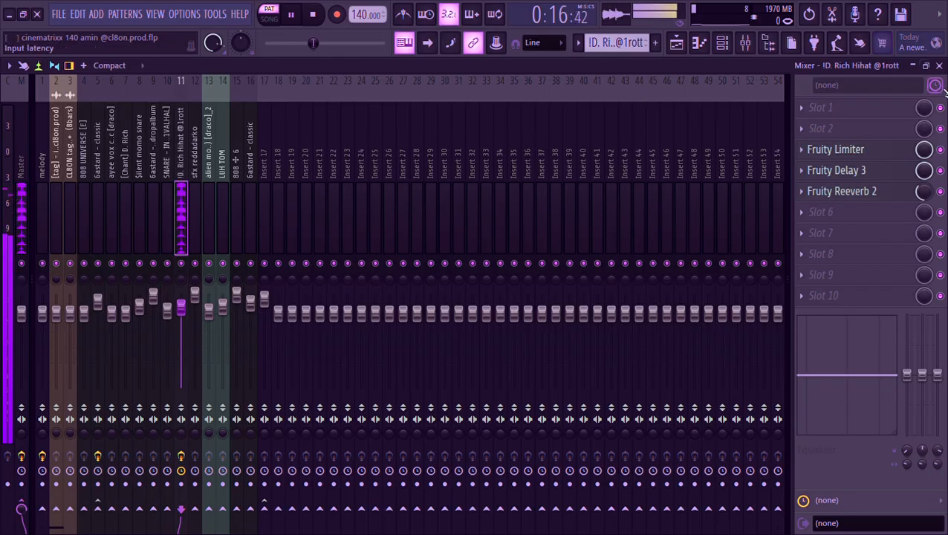
left_click(939, 65)
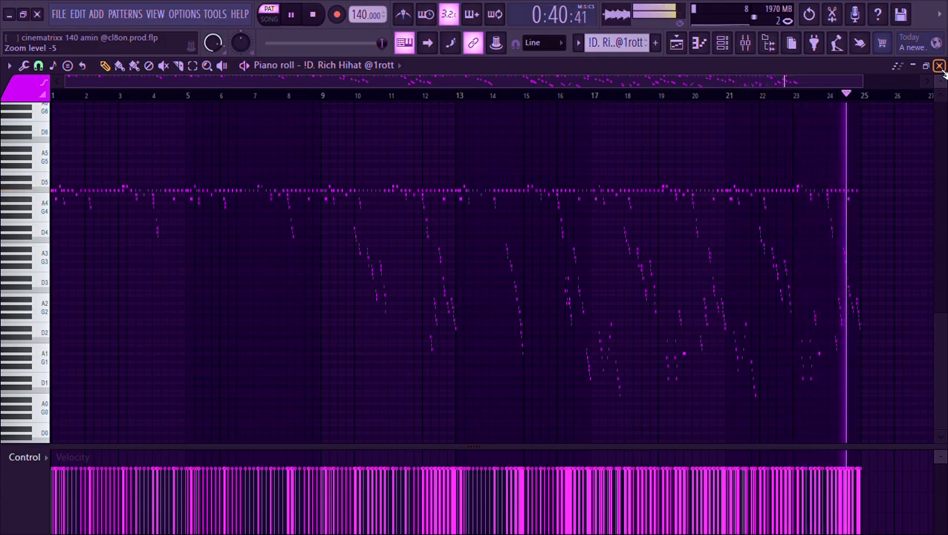
key("space")
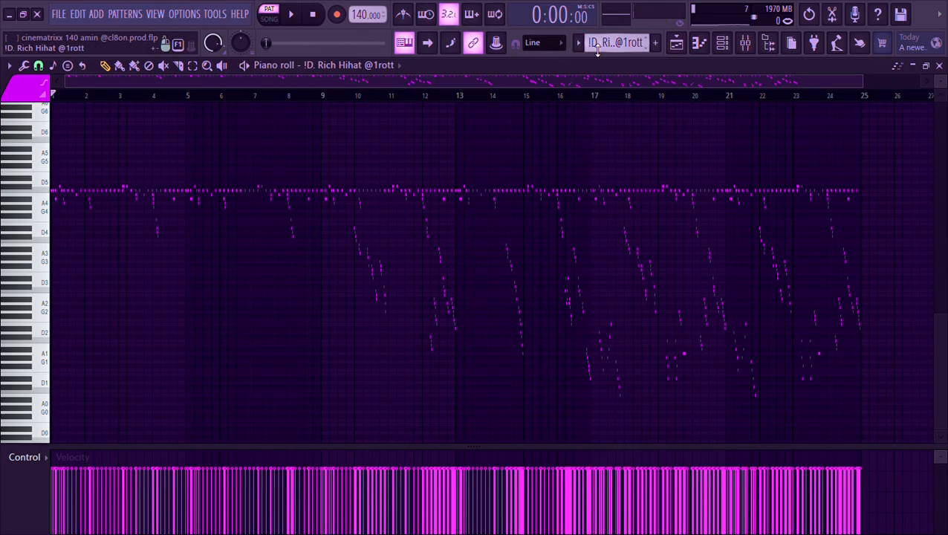
- Audition the sfx reddadarko pattern and examine its notes in the piano roll
left_click(671, 132)
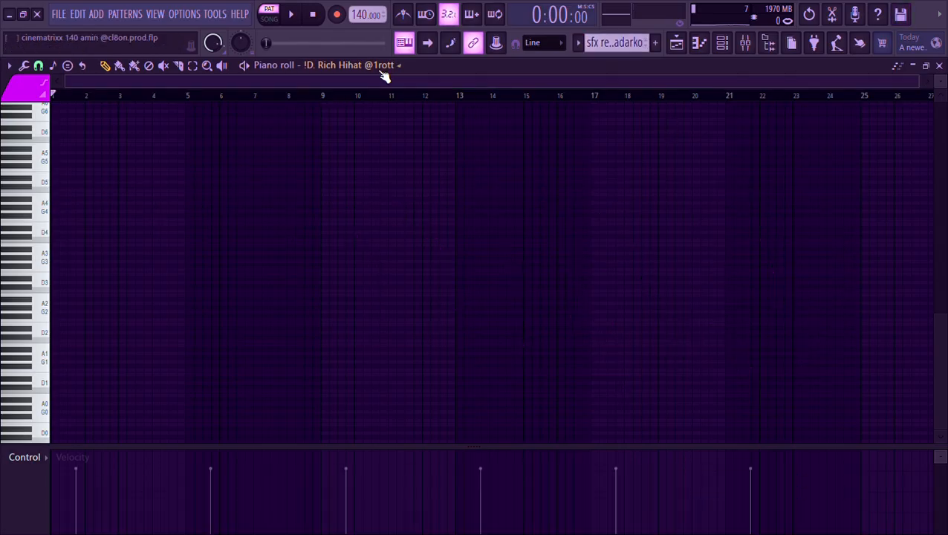
left_click(391, 352)
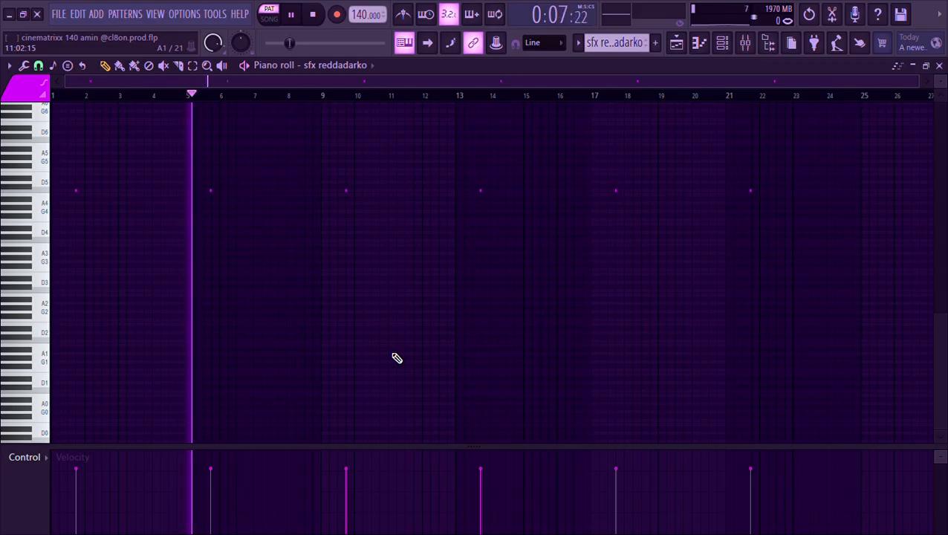
key("space")
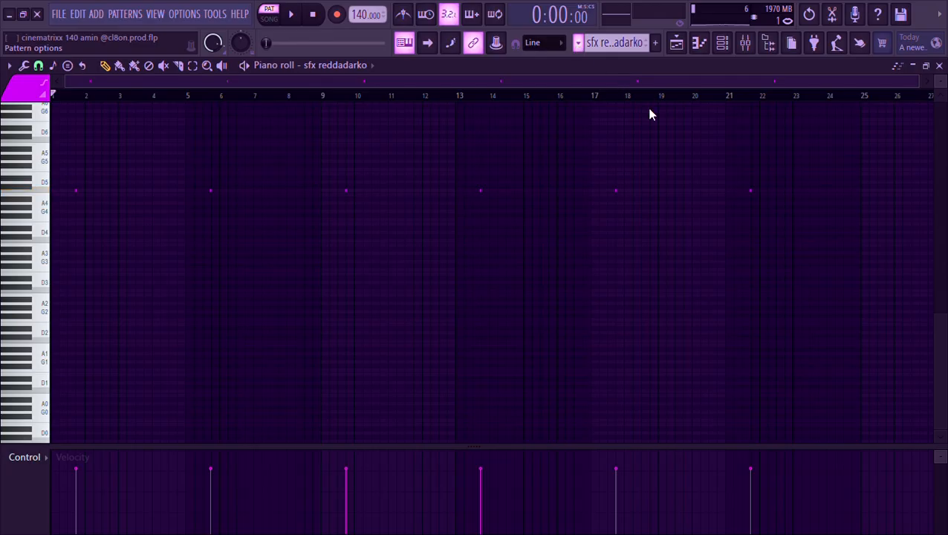
- Audition the alien mode fx (stretch) [draco]_2 pattern, including its second hit near bar 11, and stop playback
left_click(668, 144)
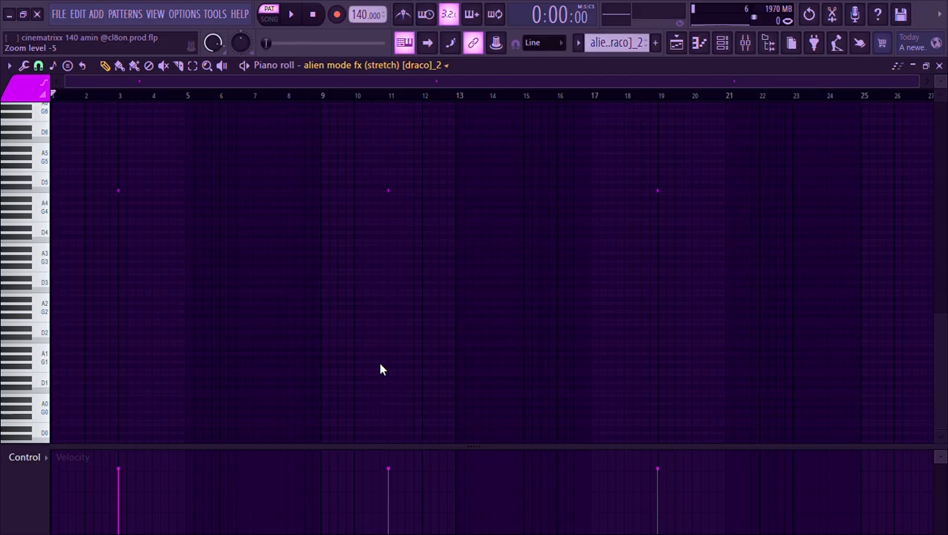
key("space")
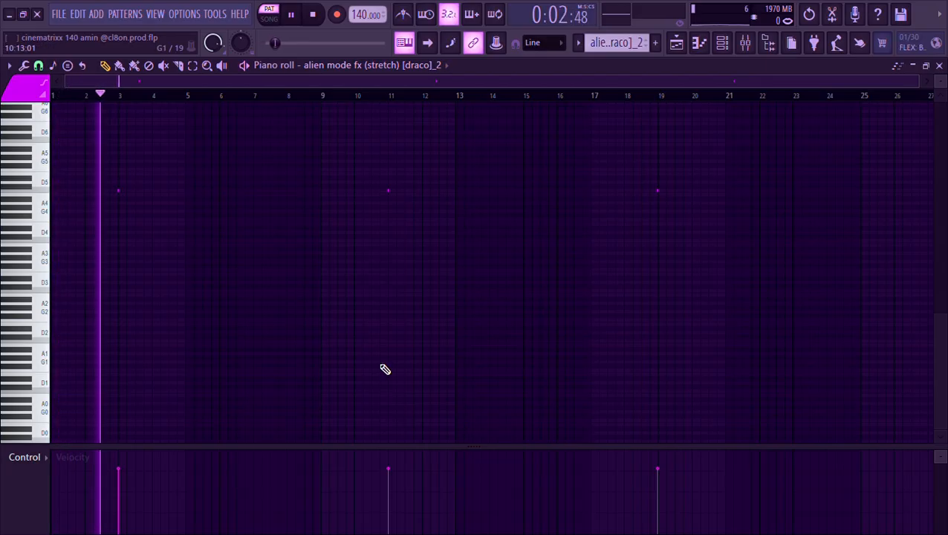
left_click(382, 97)
key("space")
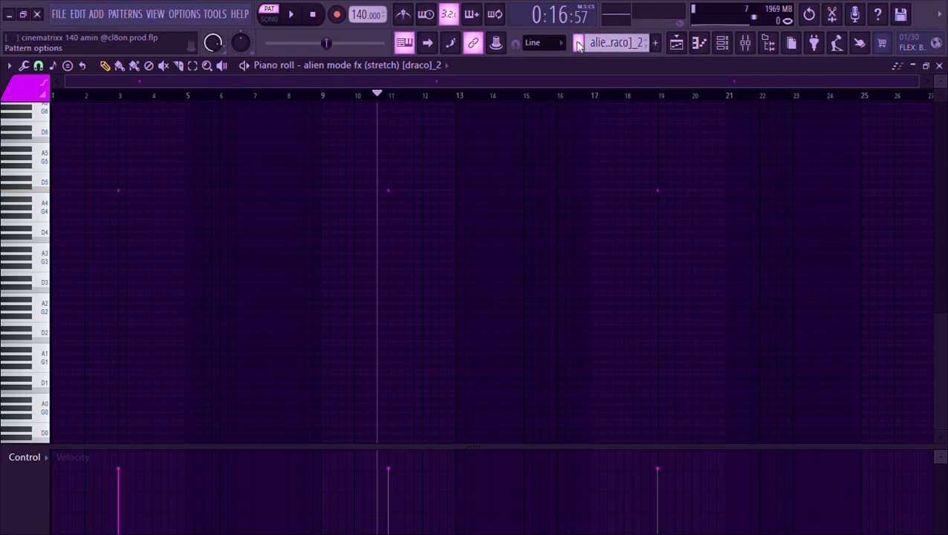
- Audition the LUH TOM pattern from just before its first and second pairs of notes, and stop playback
left_click(639, 152)
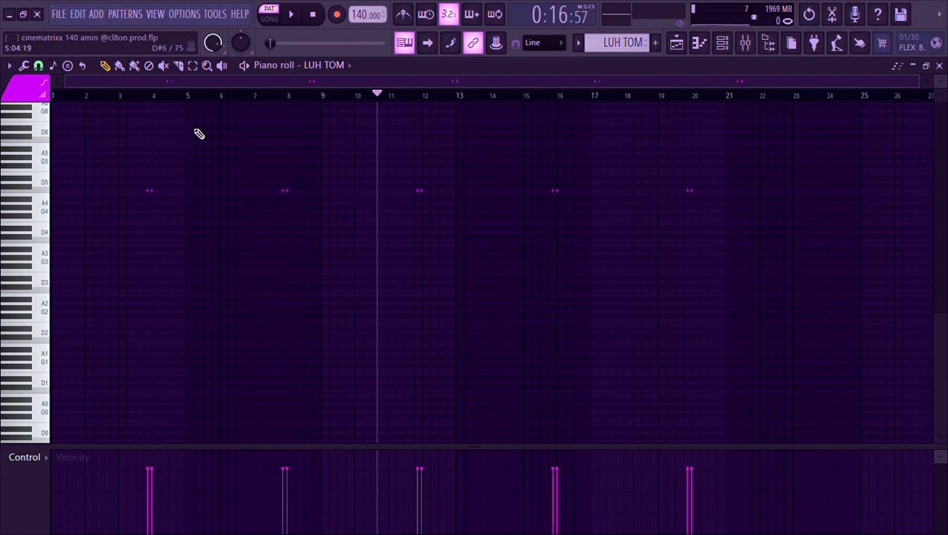
left_click(142, 98)
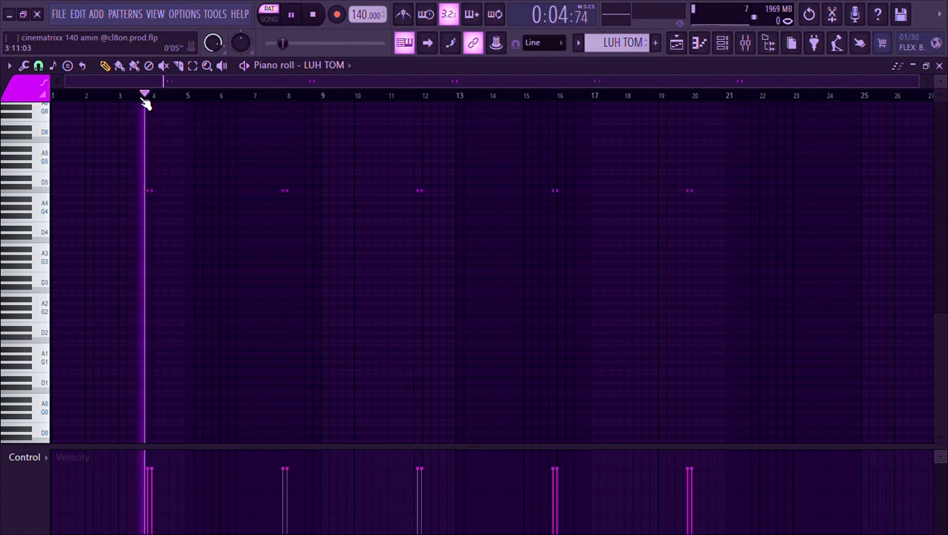
left_click(277, 98)
key("space")
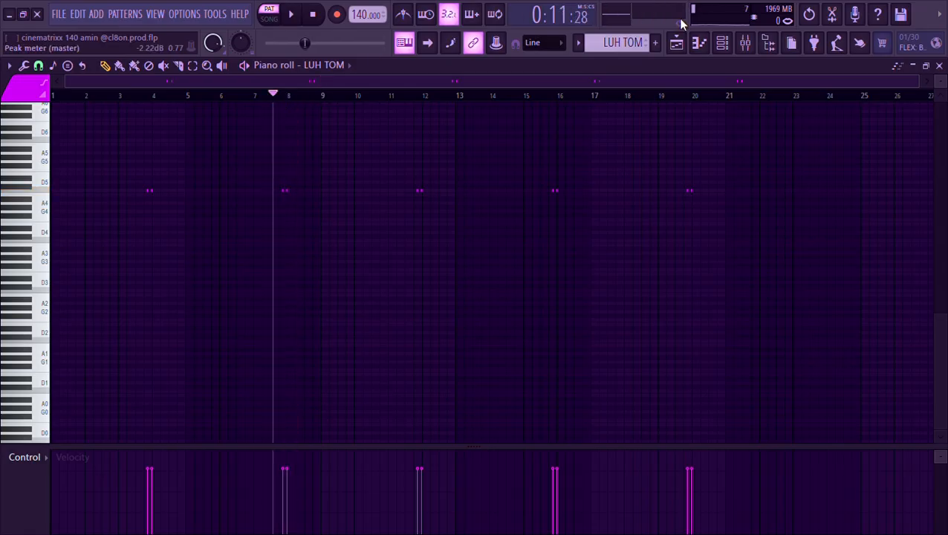
- Open the playlist, isolate the 6astard - classic track together with Tracks 4 and 5, and re-enable every track
left_click(678, 43)
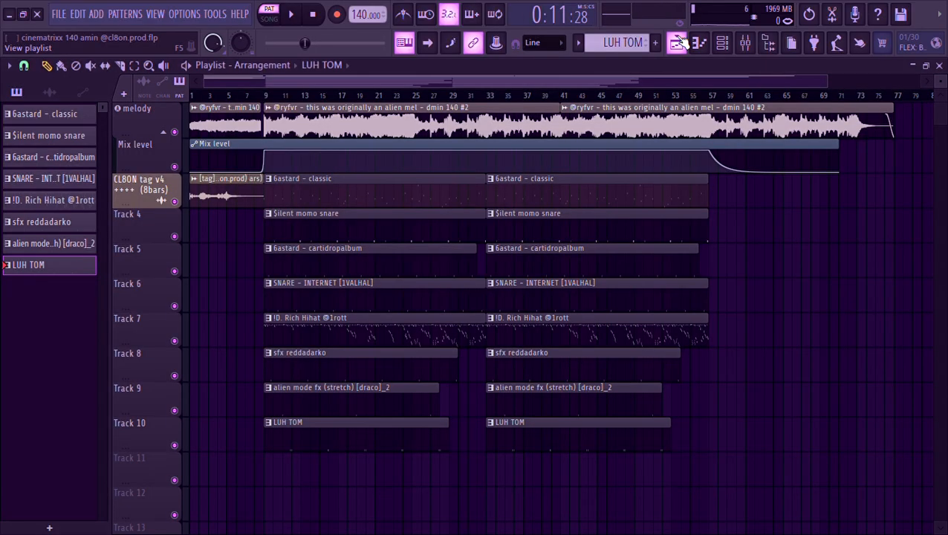
right_click(176, 201)
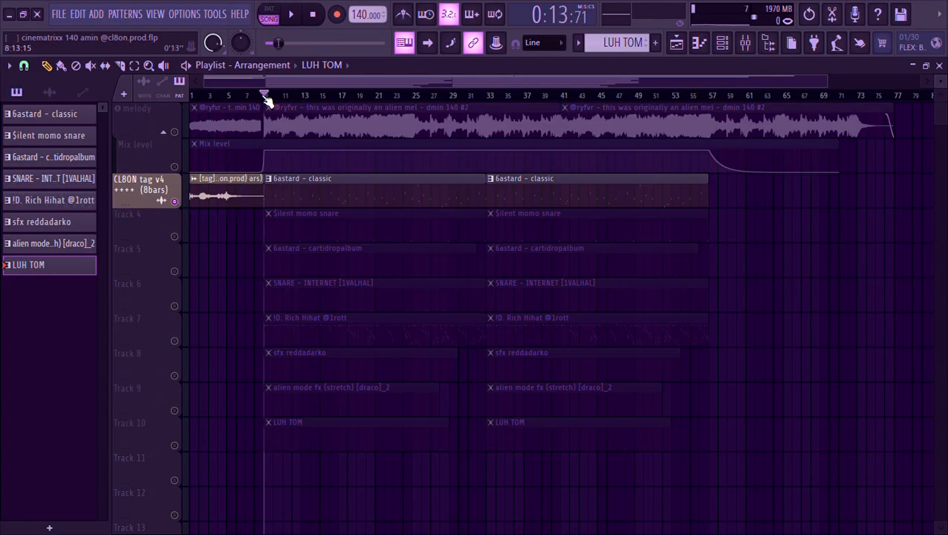
left_click(176, 237)
left_click(176, 272)
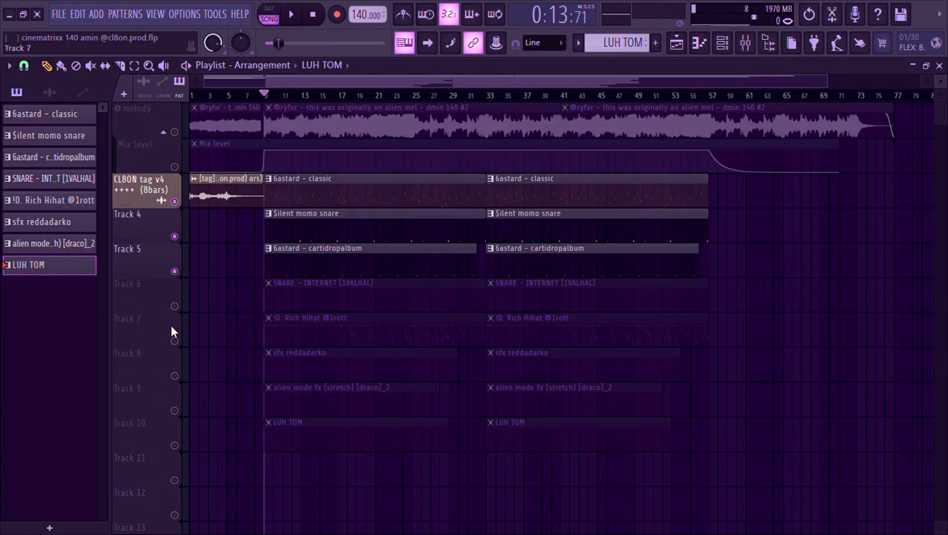
right_click(175, 309)
right_click(175, 308)
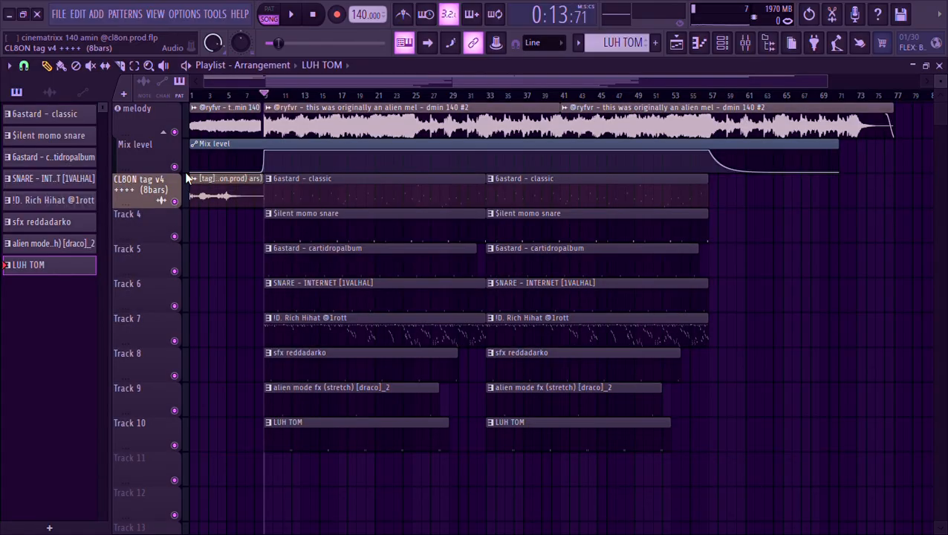
- Play the drums and 808 with the melody track muted, reveal MiniMeters beside a smaller playlist, and stop playback
left_click(175, 133)
key("space")
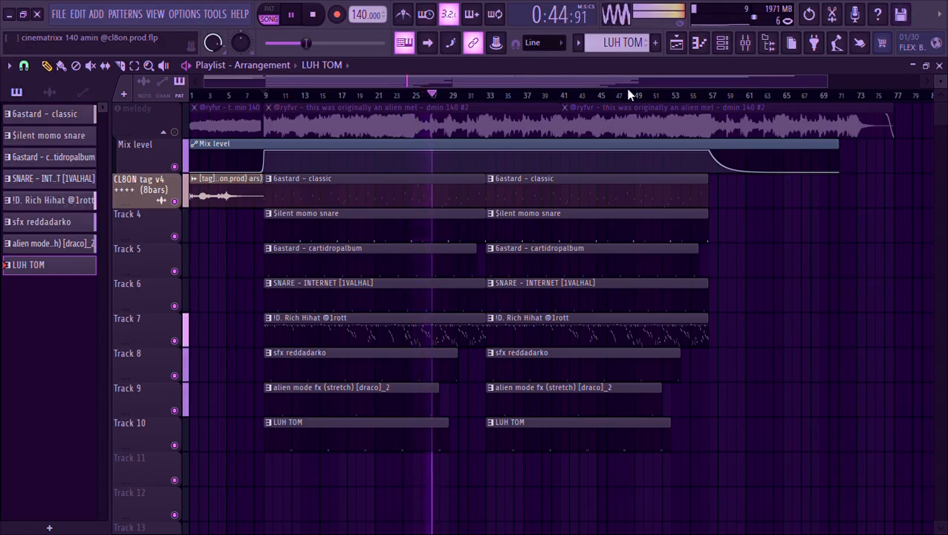
double_click(638, 68)
left_click(938, 65)
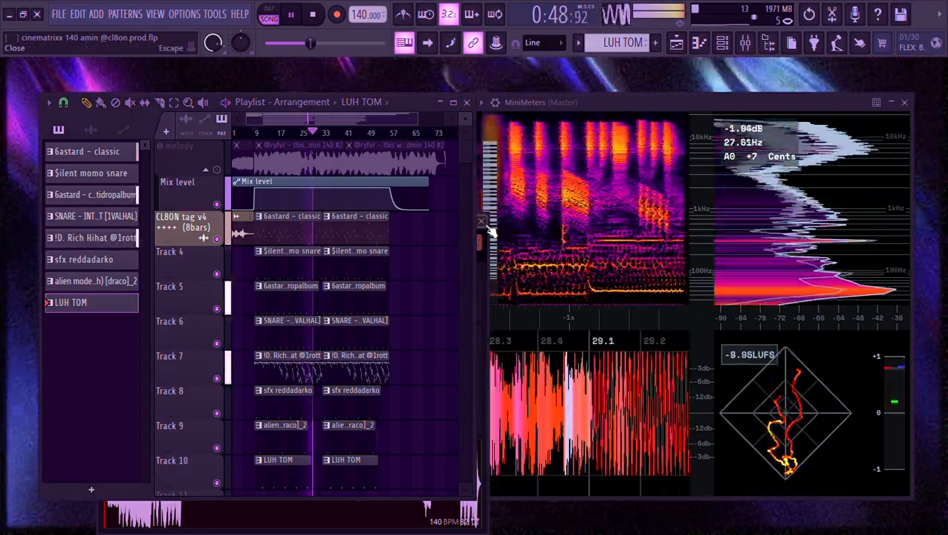
left_click(483, 222)
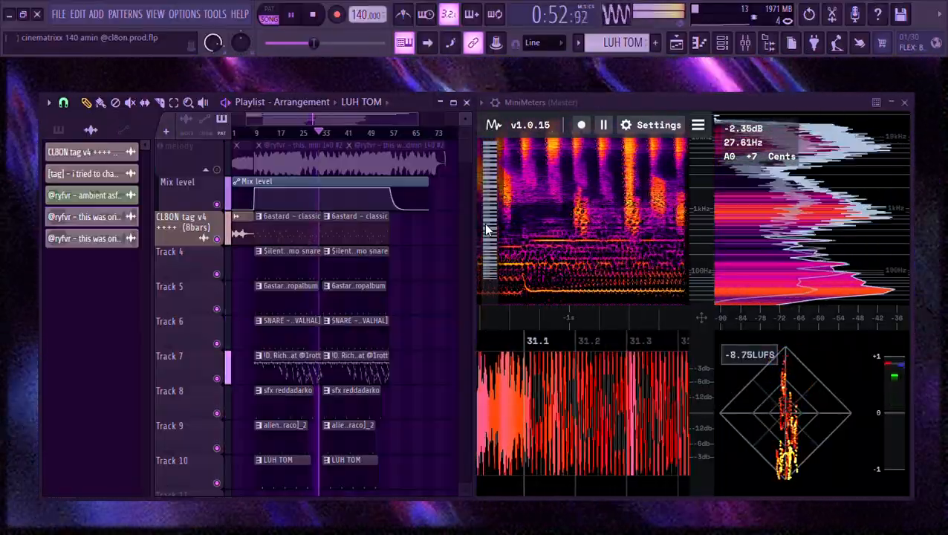
key("space")
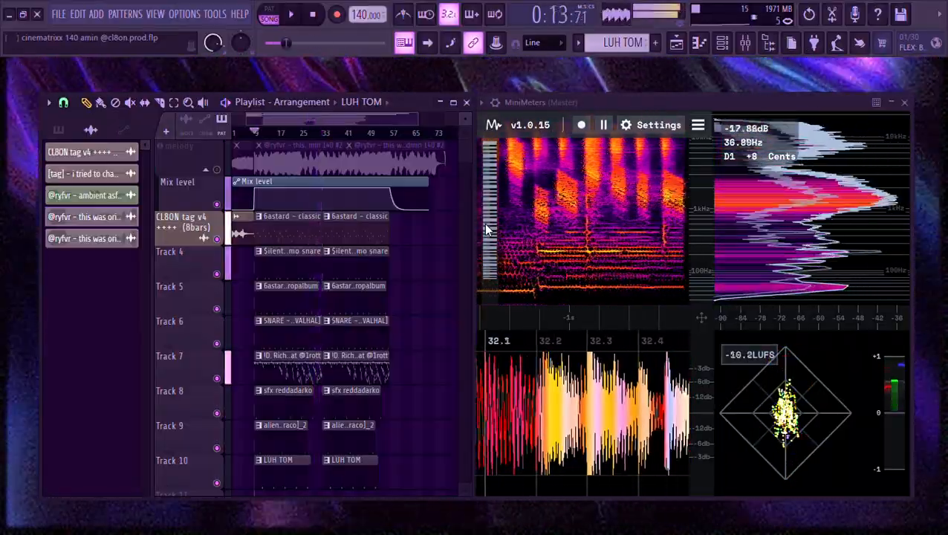
- Unmute the melody track and play the full arrangement from the beginning with the whole song in view
left_click(216, 171)
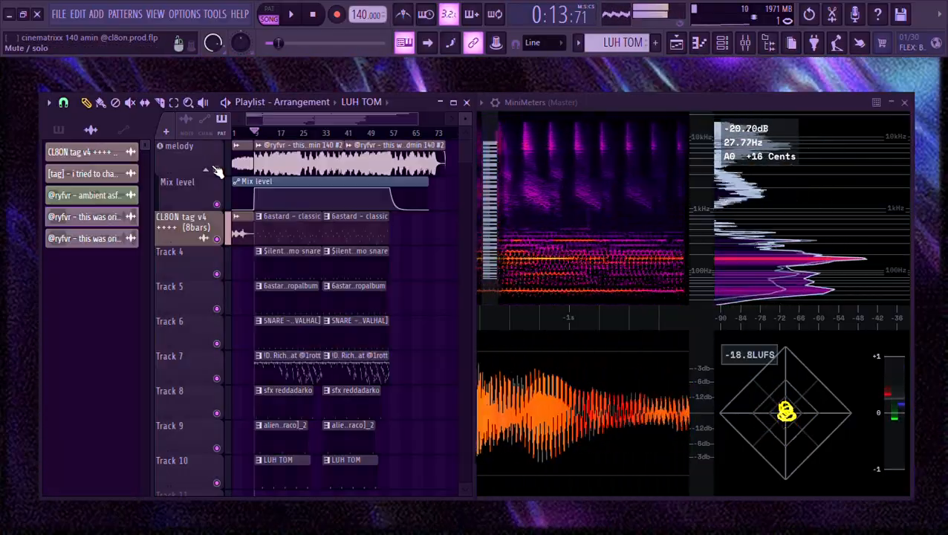
left_click(320, 19)
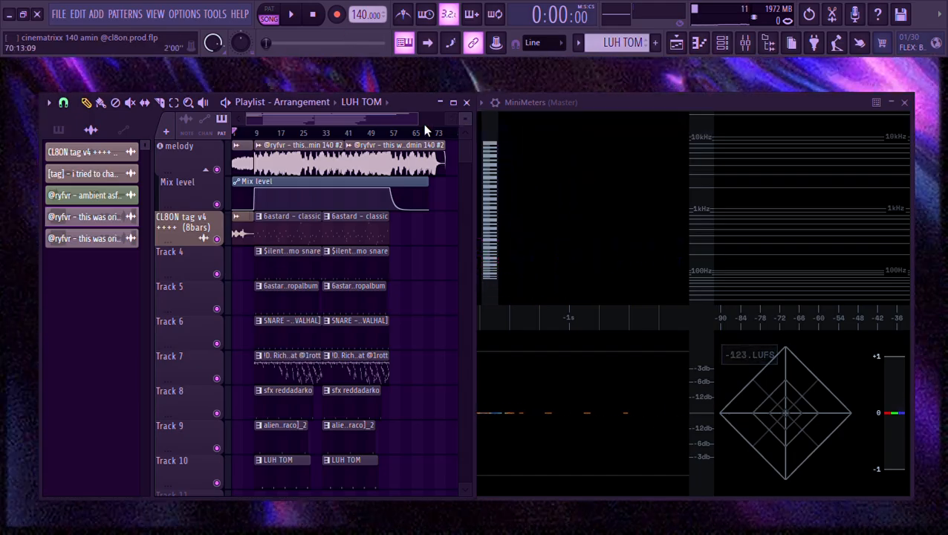
left_click_drag(418, 120, 413, 129)
key("space")
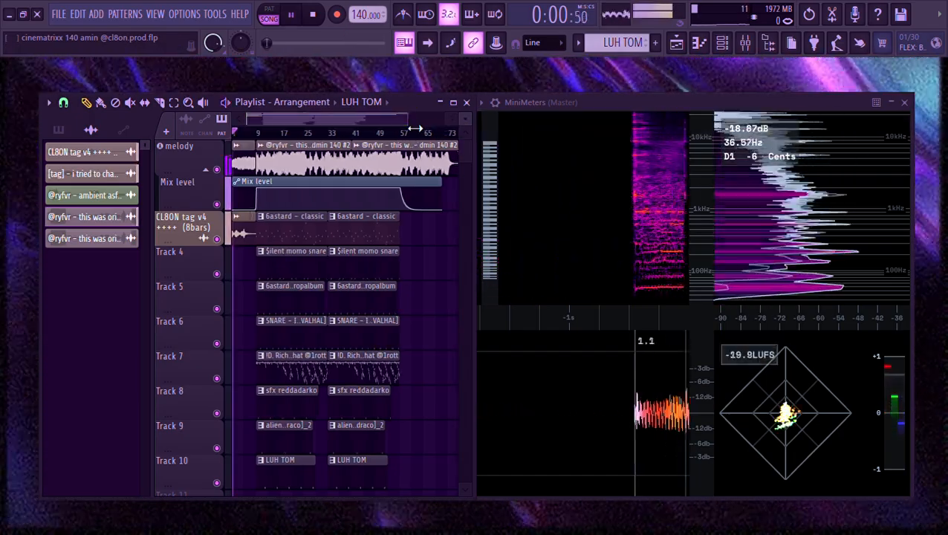